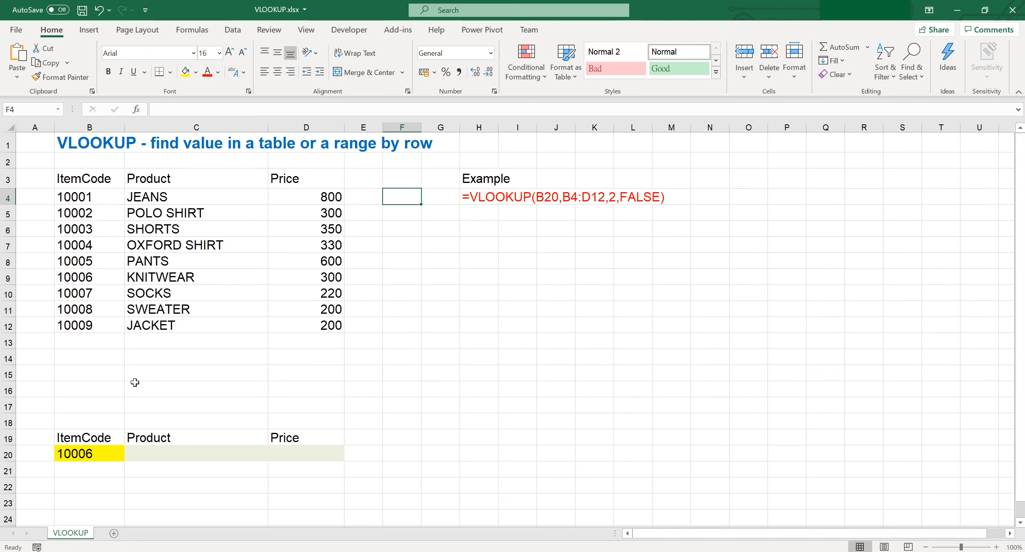
Step: Begin =VLOOKUP(B20, in C20, using B20's item code as the lookup value
left_click(106, 453)
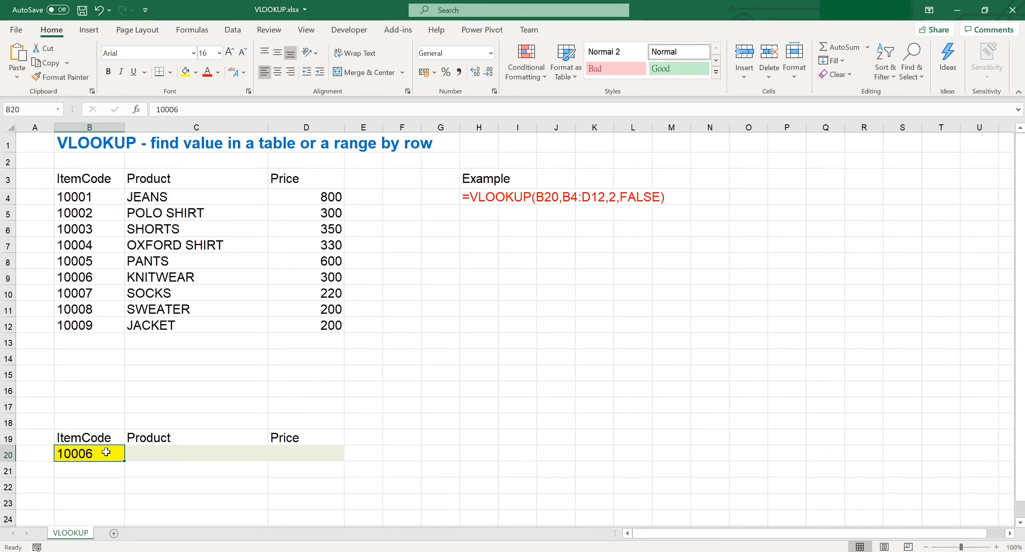
left_click(138, 455)
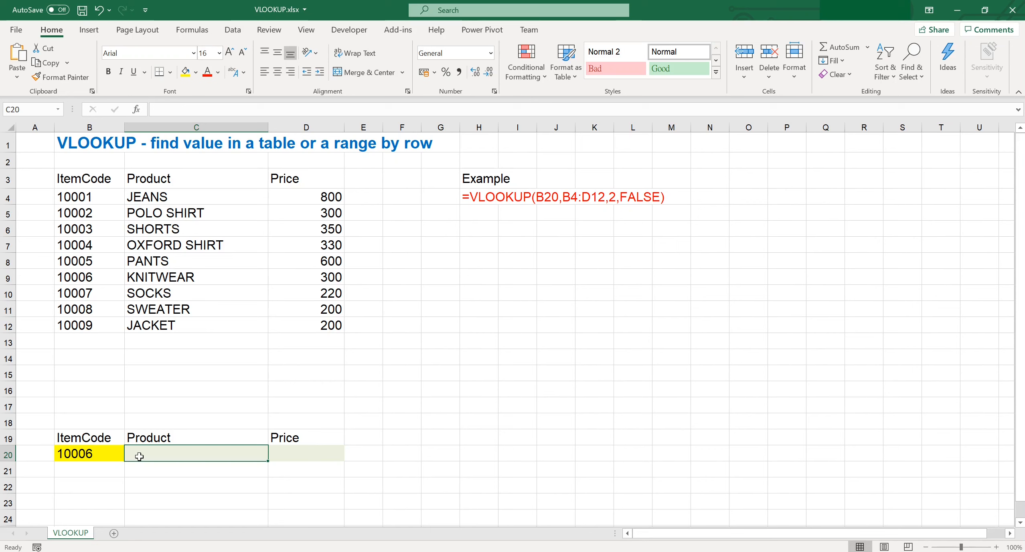
type("= v")
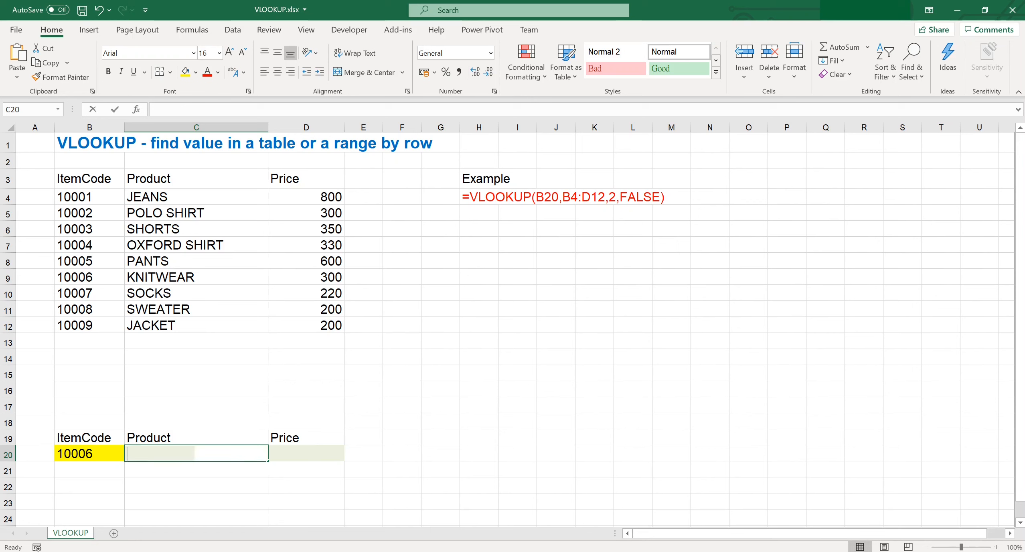
type("lo")
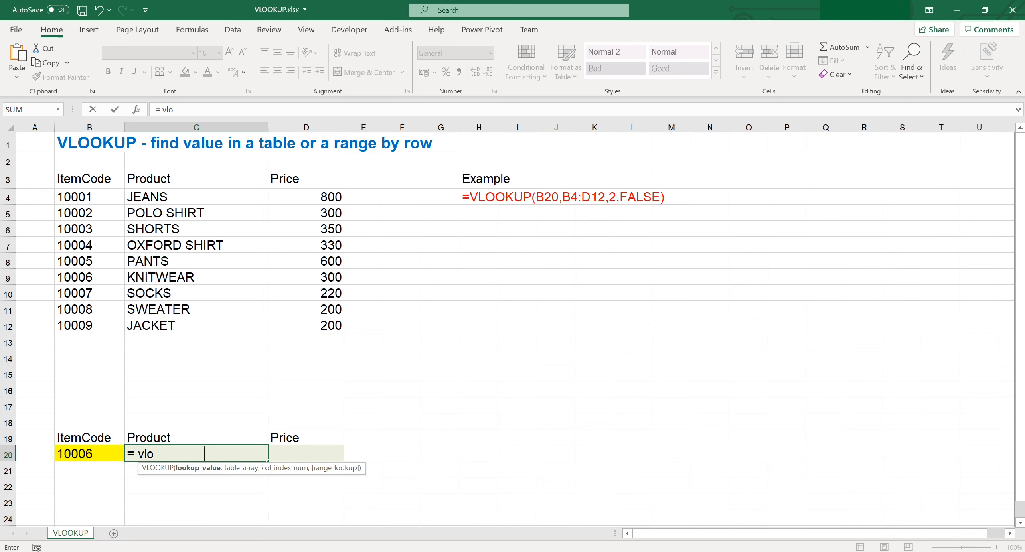
key("Tab")
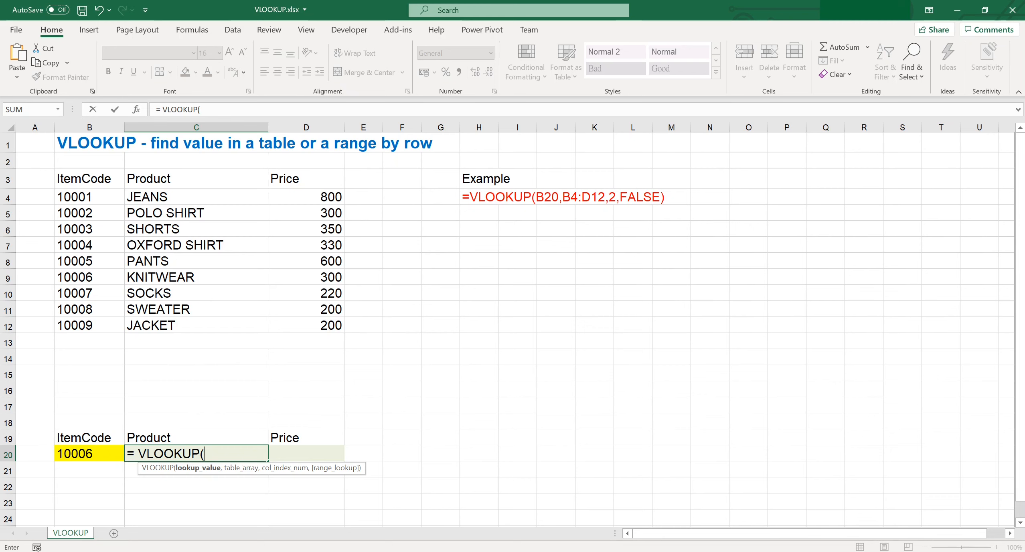
left_click(105, 457)
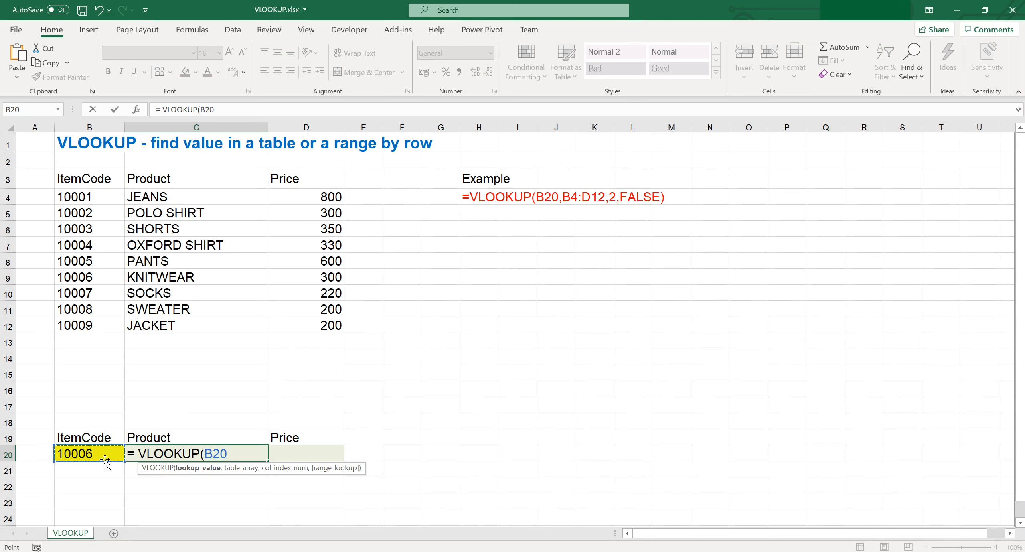
type(",")
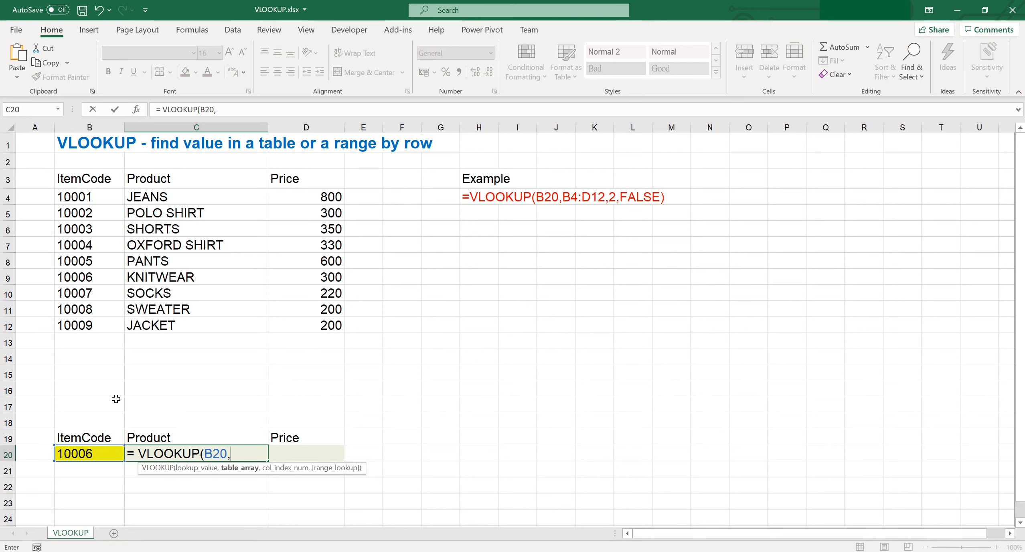
Step: Complete C20 as =VLOOKUP(B20,B4:D12,2,FALSE) so it returns KNITWEAR for item 10006
left_click_drag(112, 200, 275, 327)
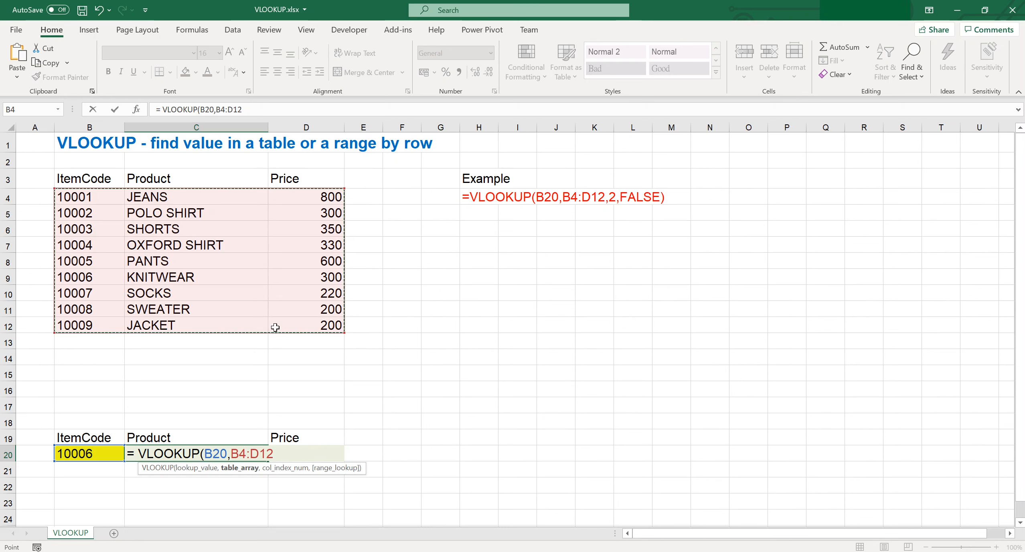
type(",")
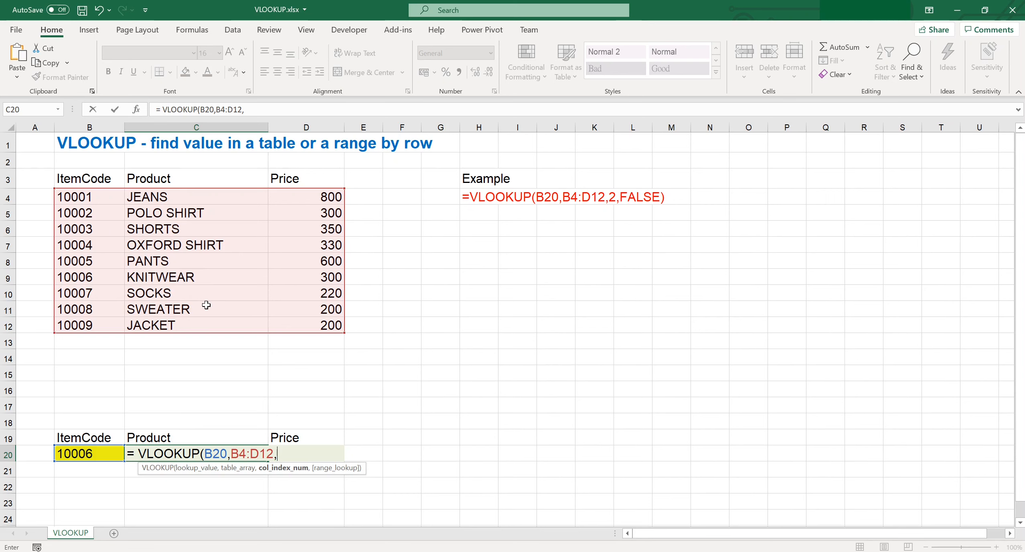
type("2,")
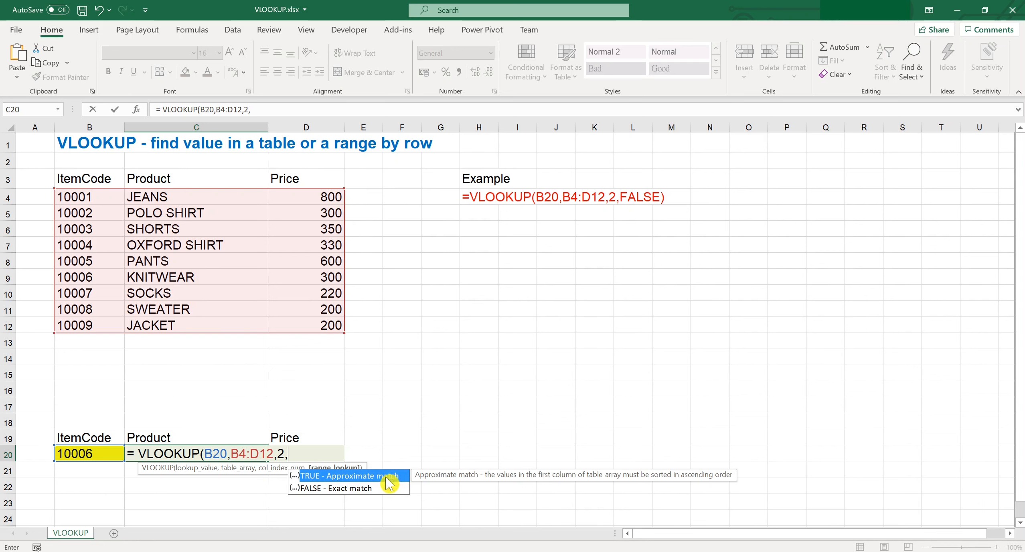
left_click(370, 489)
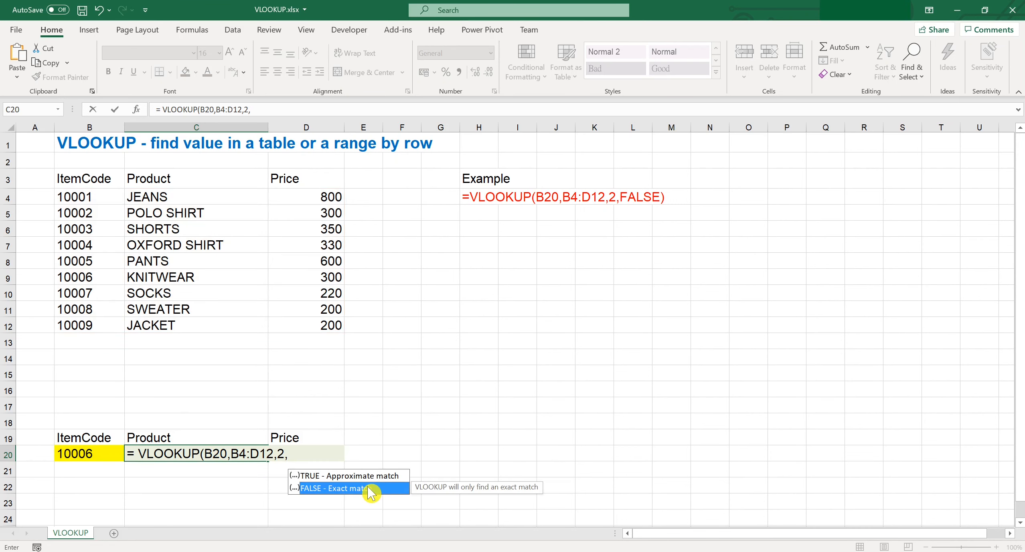
double_click(368, 486)
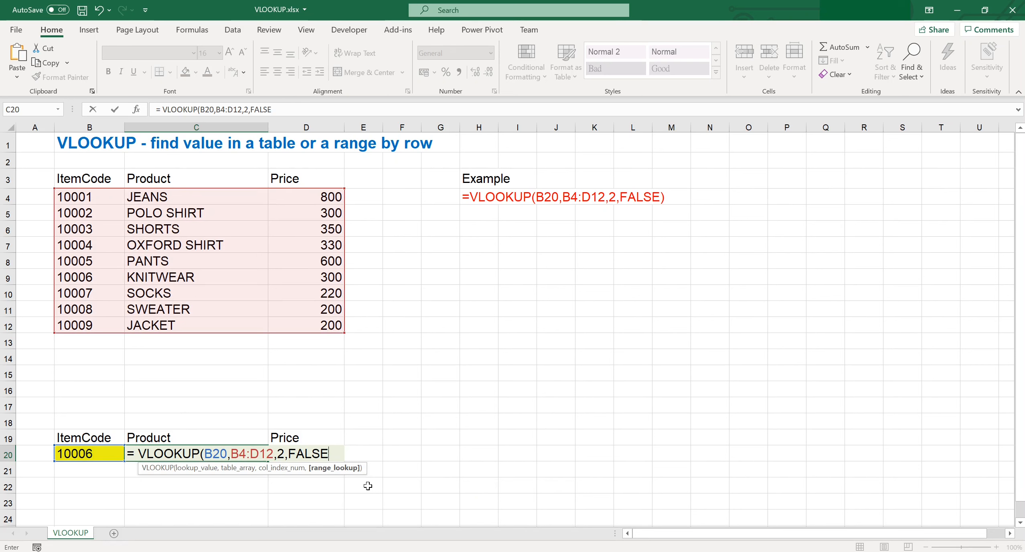
type(")")
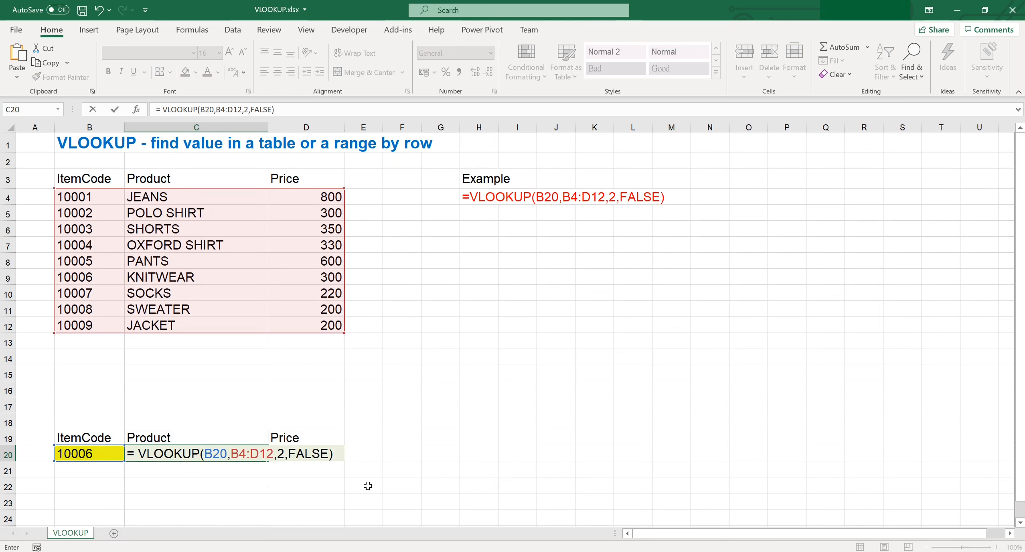
key("Return")
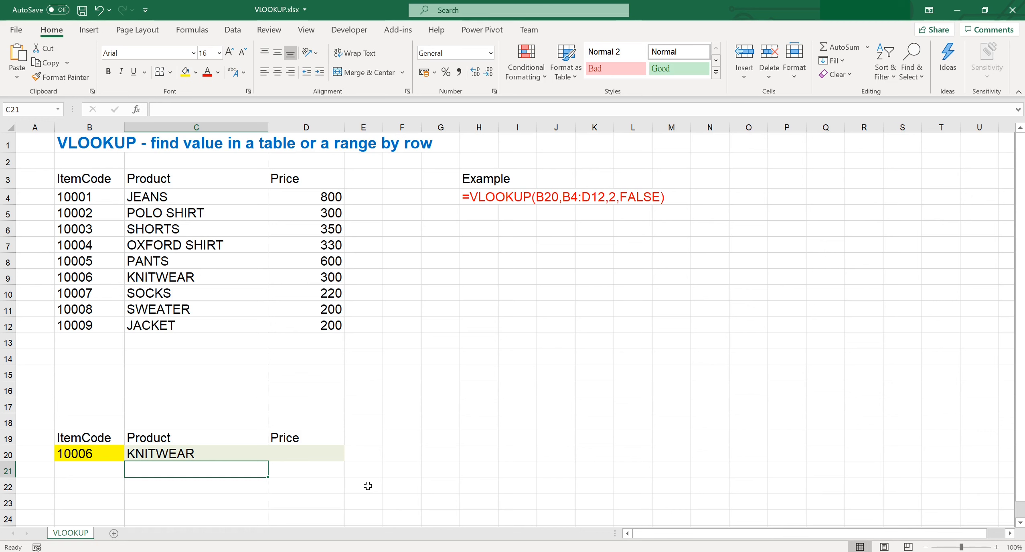
Step: Check the C20 formula against the table, then enter item code 10001 in B20 to get JEANS
left_click(249, 451)
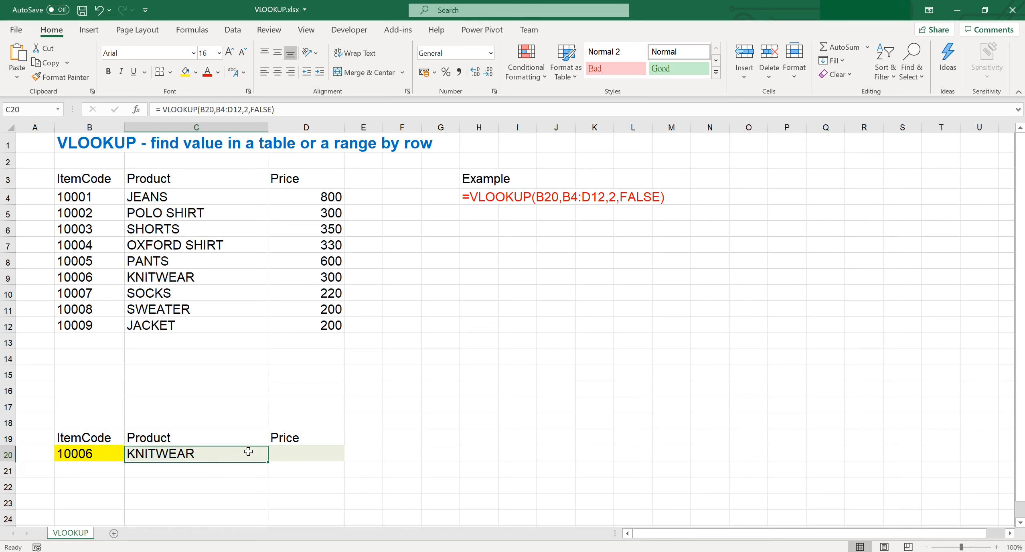
left_click(115, 457)
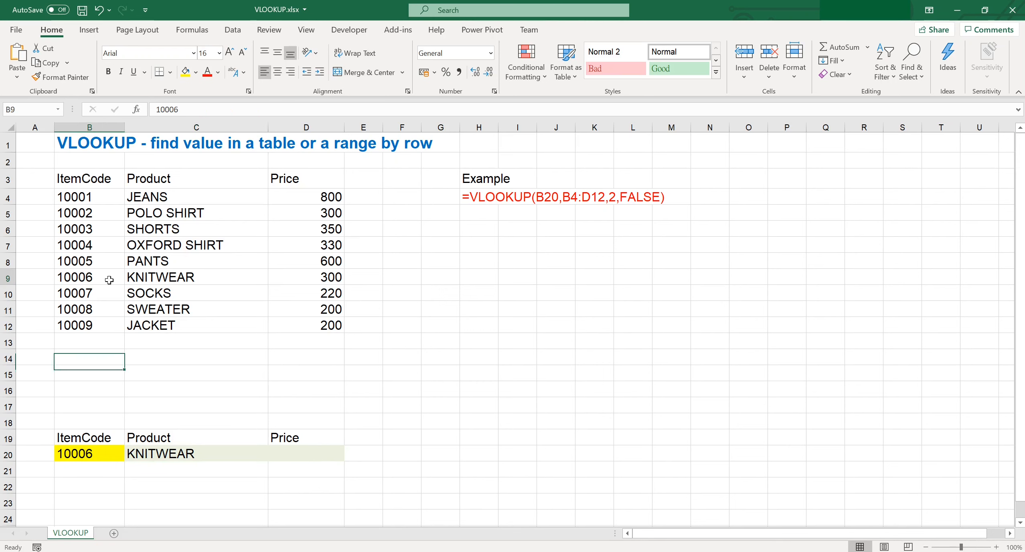
left_click_drag(109, 278, 153, 276)
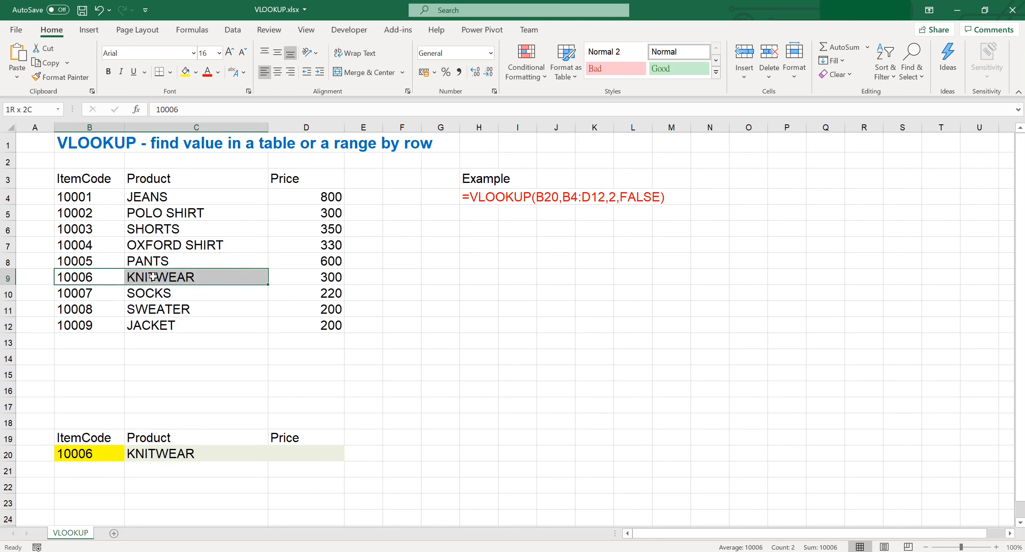
left_click(108, 453)
type("10001")
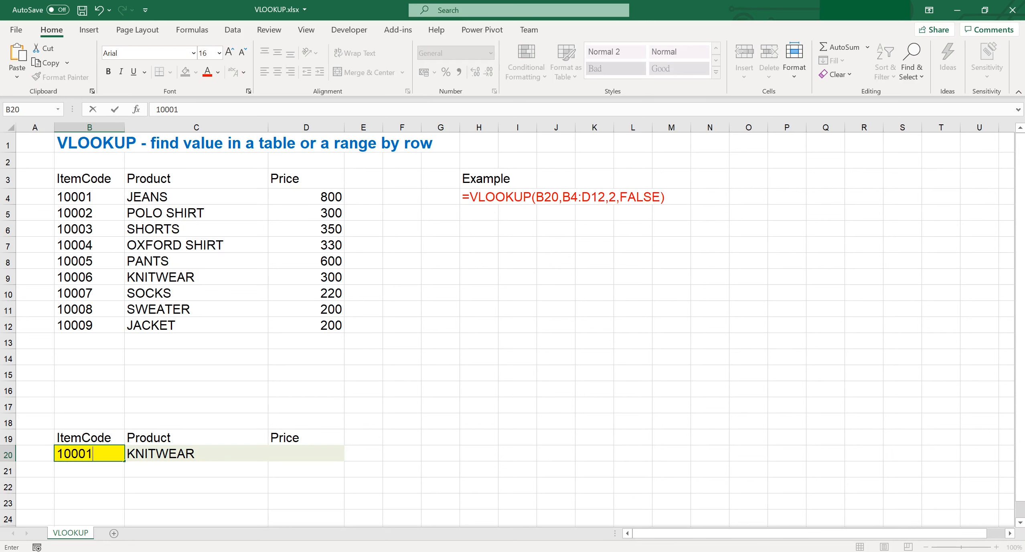
key("Return")
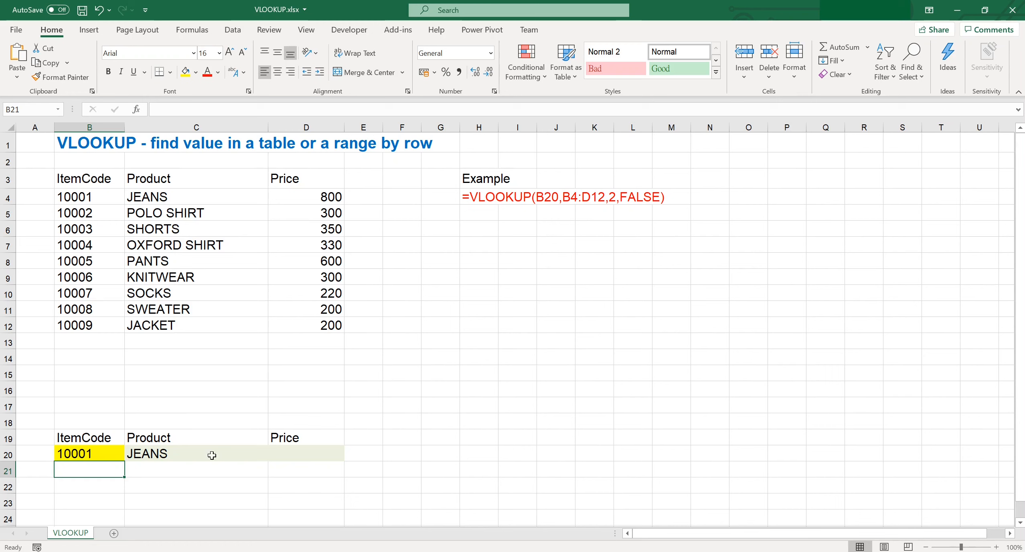
Step: Start a VLOOKUP in D20 with B20 as the lookup value
left_click(304, 449)
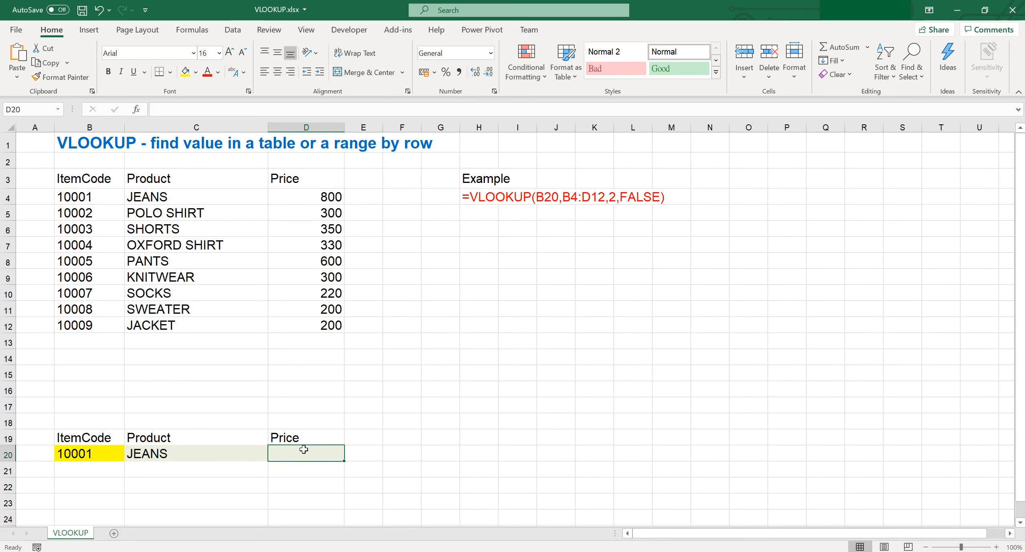
type("=")
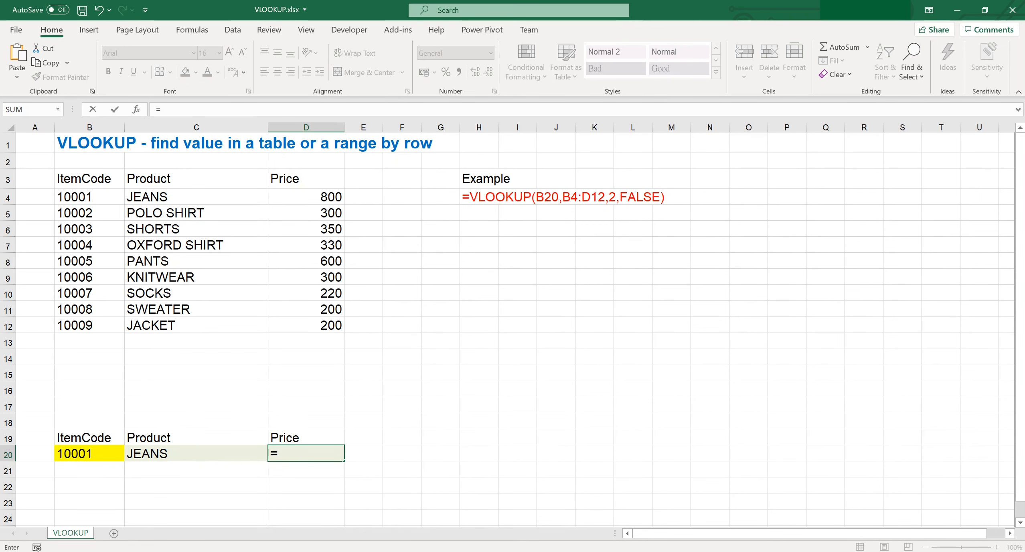
type("vook")
key("BackSpace")
key("BackSpace")
key("BackSpace")
type("lo")
key("Tab")
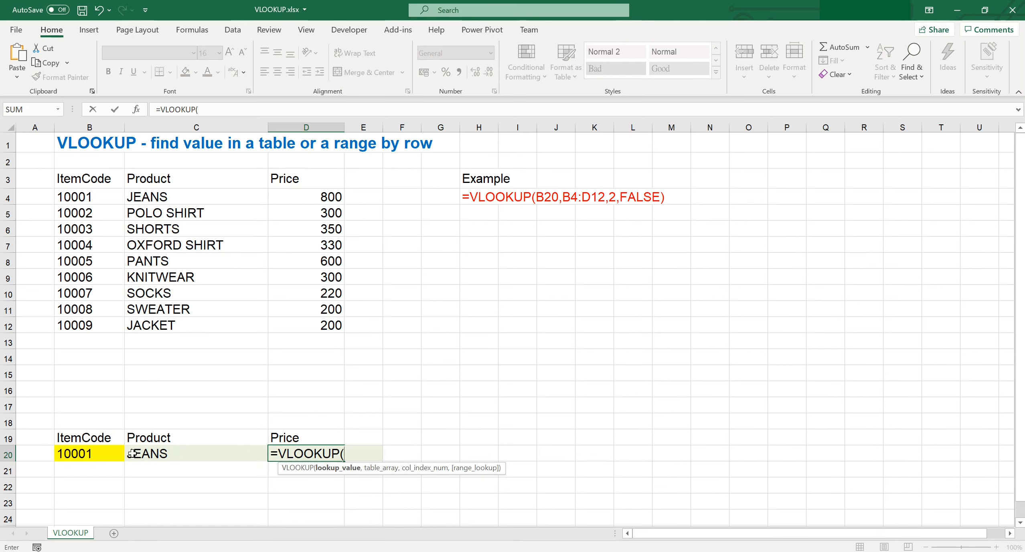
left_click(112, 453)
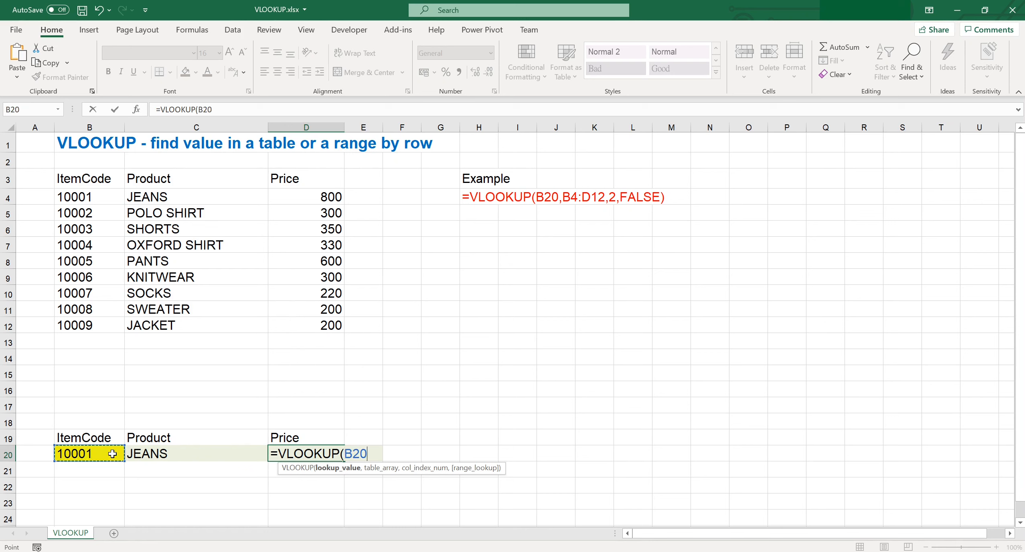
type(",")
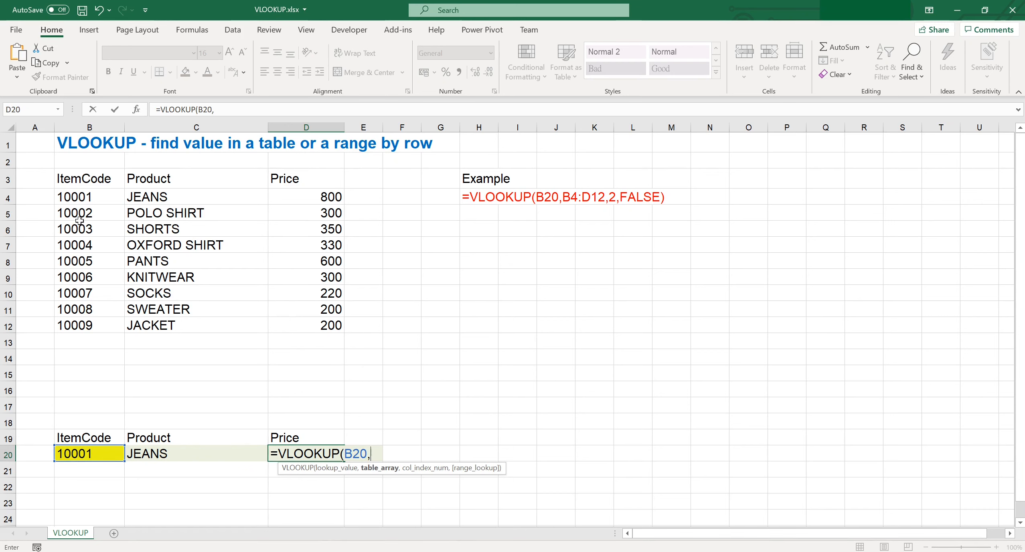
Step: Finish D20 as =VLOOKUP(B20,B4:D12,3,FALSE) so it shows the price 800
left_click(88, 205)
left_click_drag(88, 205, 304, 326)
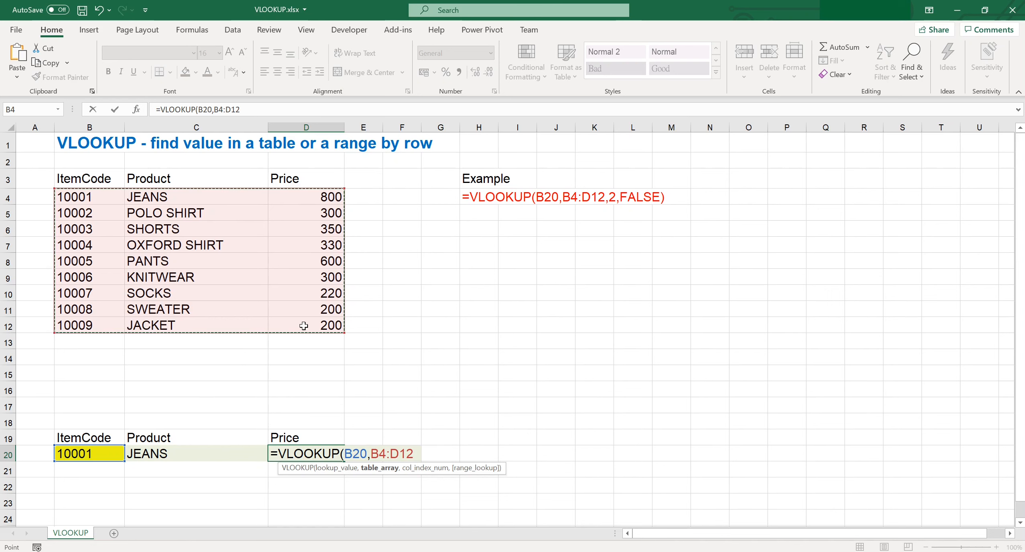
type(",")
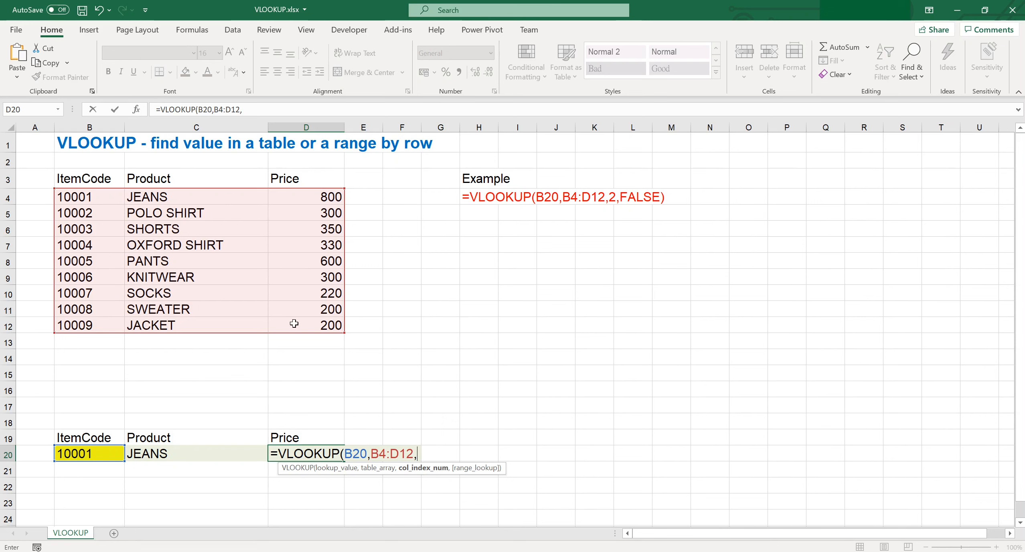
type("3,")
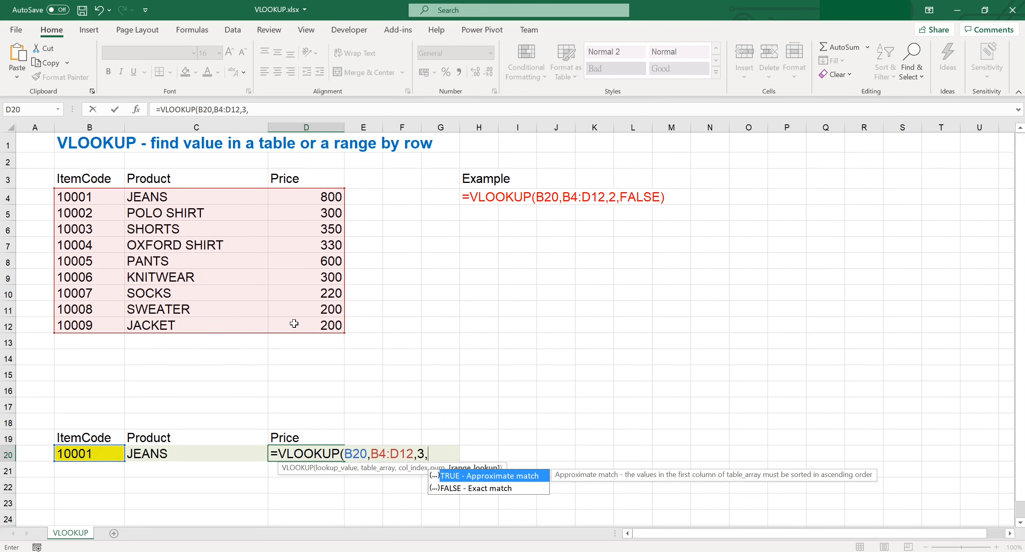
key("Down")
type(")")
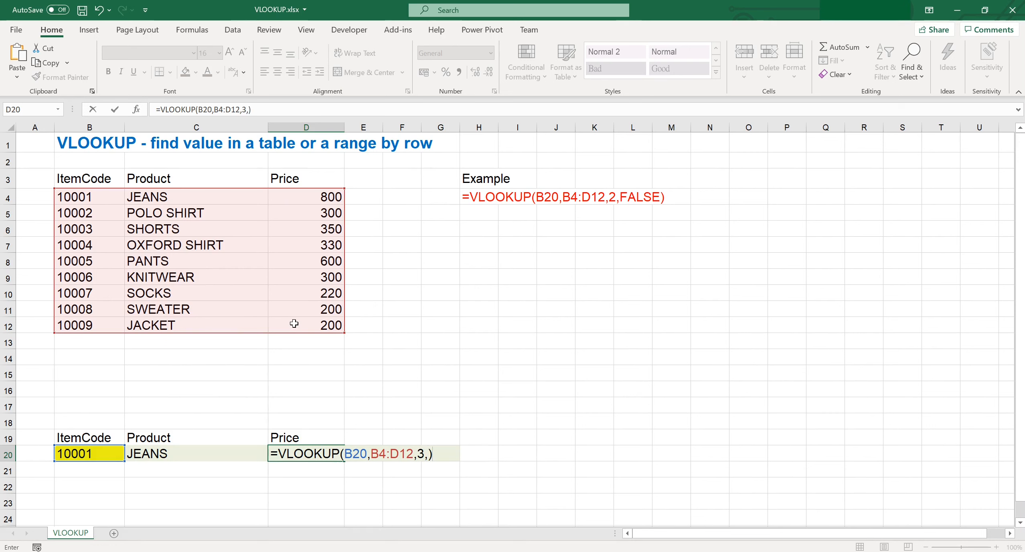
key("BackSpace")
key("Down")
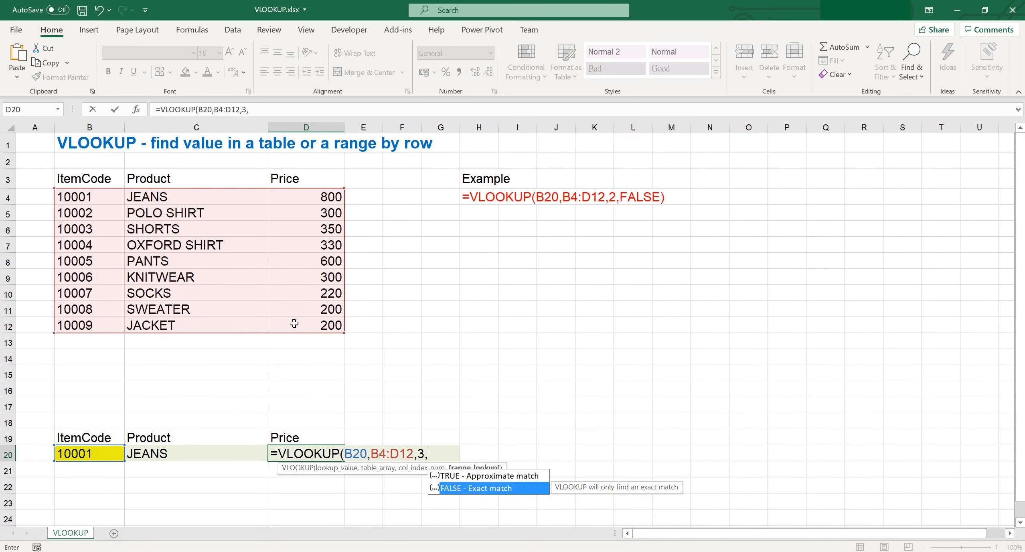
key("Tab")
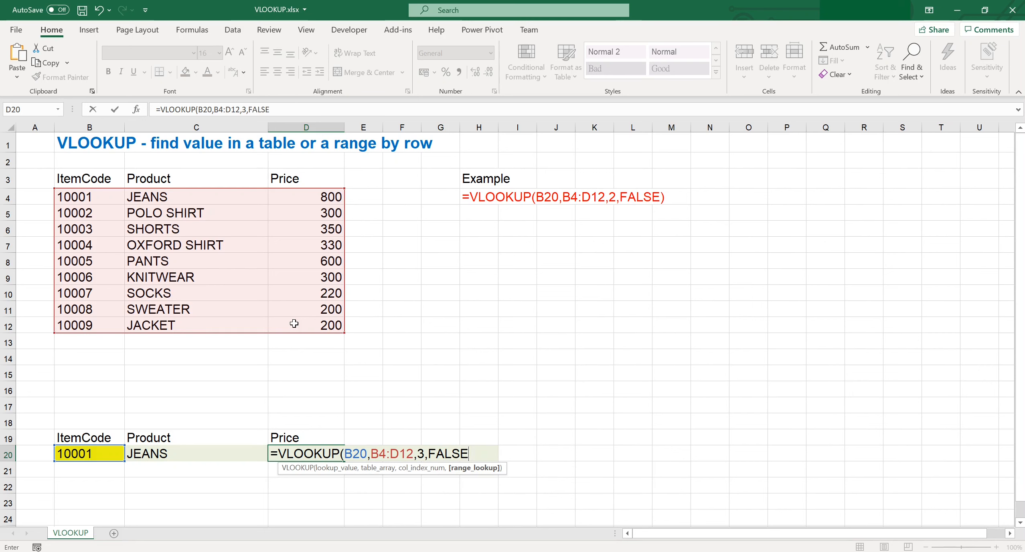
type(")")
key("Return")
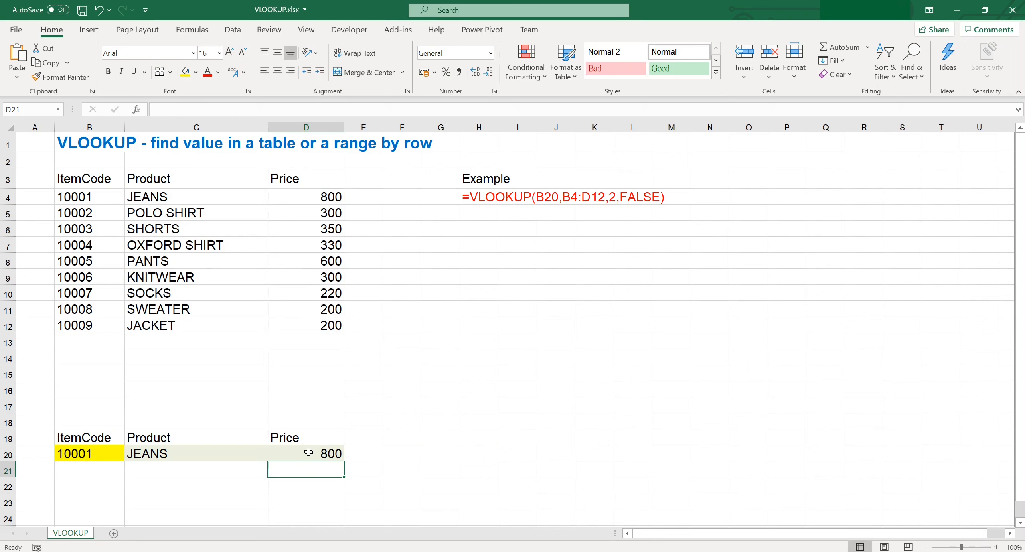
Step: Enter item code 10009 in B20 so the lookups show JACKET and 200
left_click(102, 457)
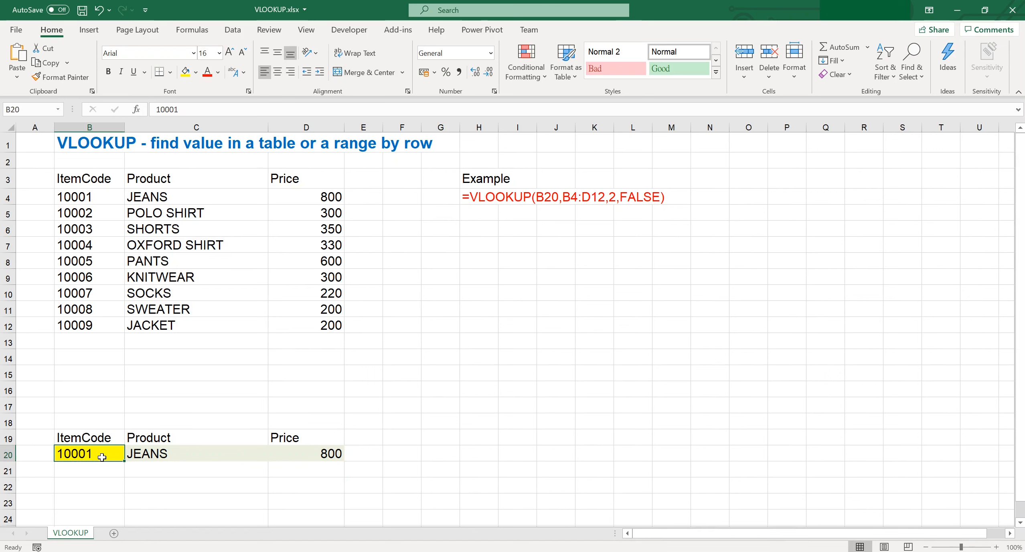
type("10009")
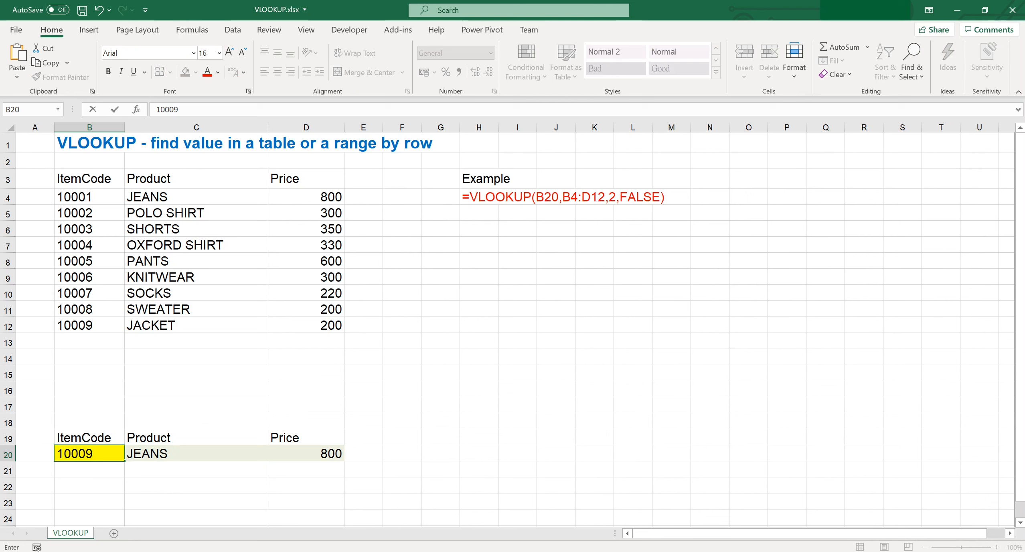
key("Return")
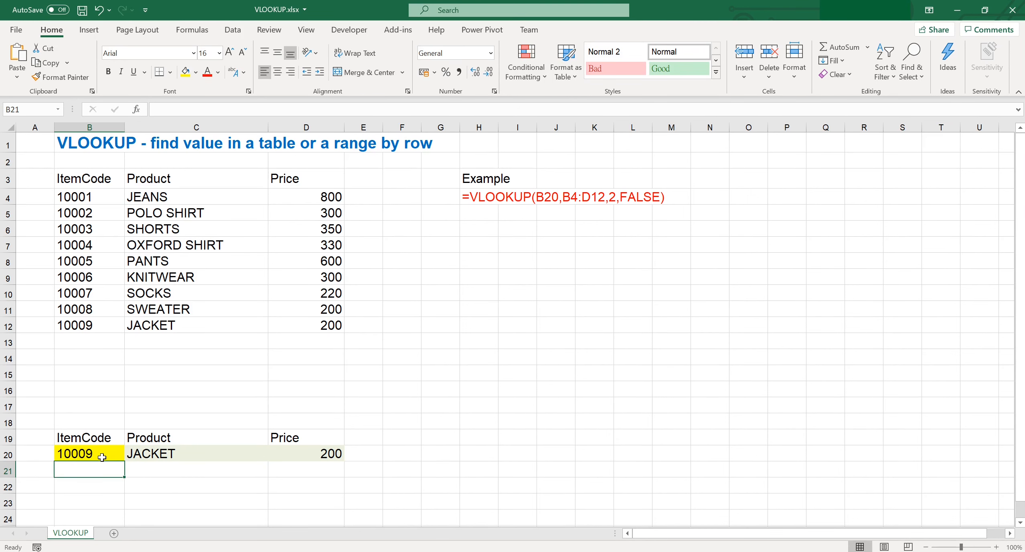